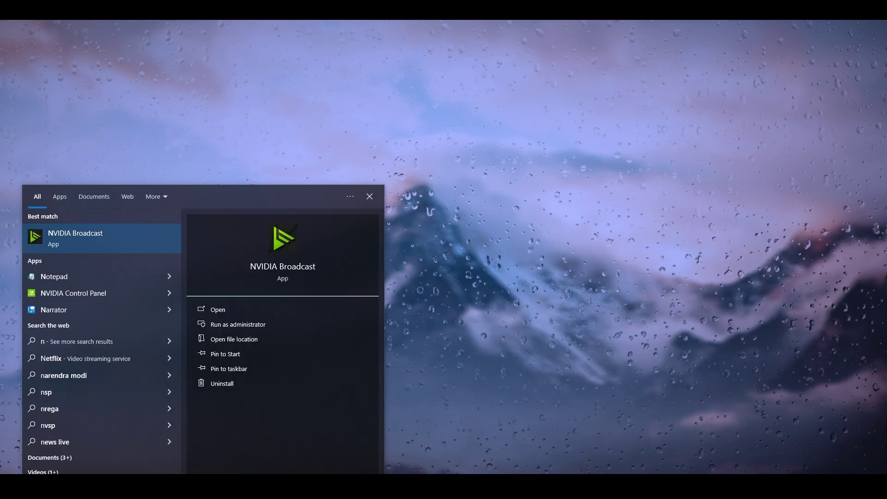
Search Windows for background apps and open the Background apps privacy settings page.
{"action": "type", "text": "n"}
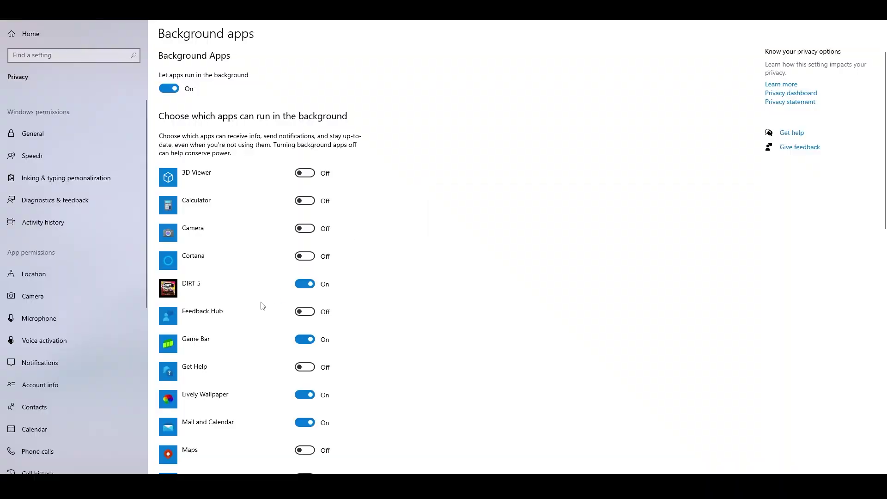
{"action": "scroll", "coordinate": [262, 306], "scroll_direction": "down", "scroll_amount": 3}
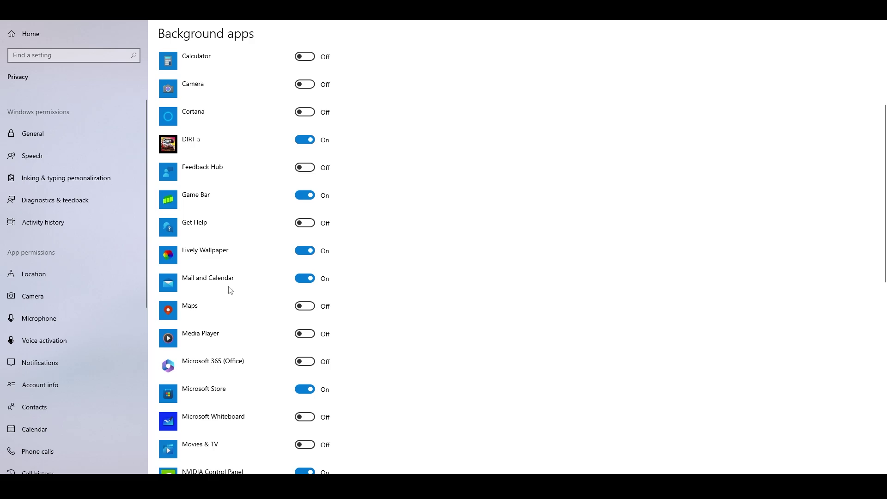
{"action": "scroll", "coordinate": [230, 289], "scroll_direction": "down", "scroll_amount": 3}
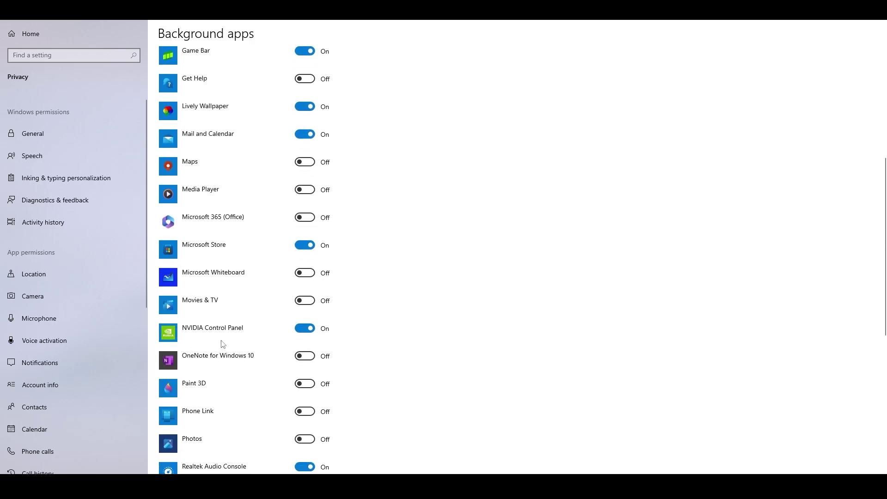
{"action": "scroll", "coordinate": [222, 344], "scroll_direction": "down", "scroll_amount": 6}
{"action": "scroll", "coordinate": [229, 288], "scroll_direction": "down", "scroll_amount": 2}
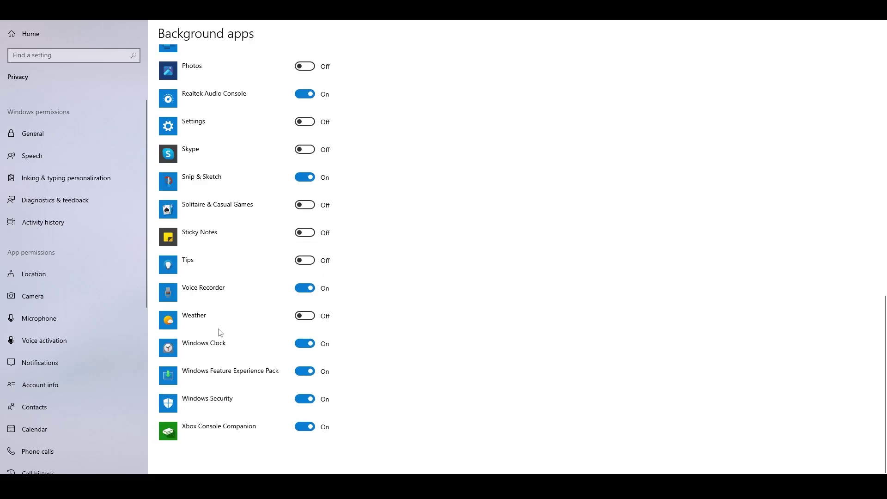
{"action": "scroll", "coordinate": [218, 332], "scroll_direction": "up", "scroll_amount": 13}
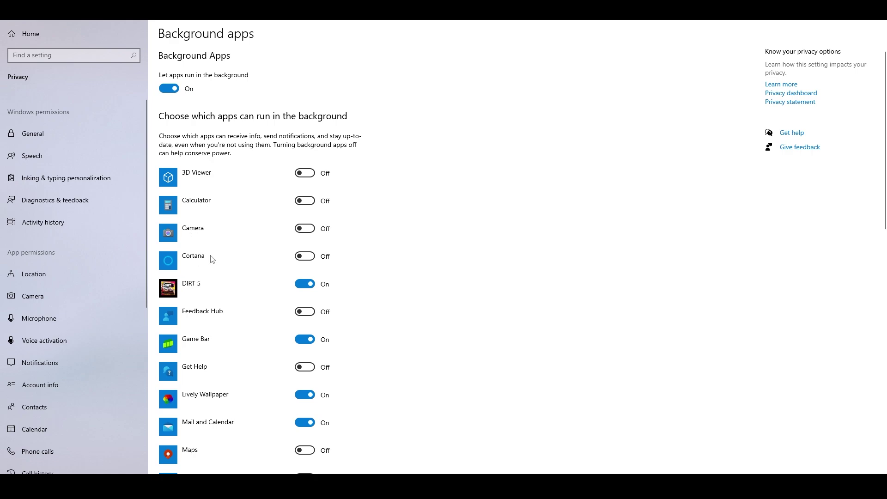
{"action": "scroll", "coordinate": [199, 249], "scroll_direction": "down", "scroll_amount": 5}
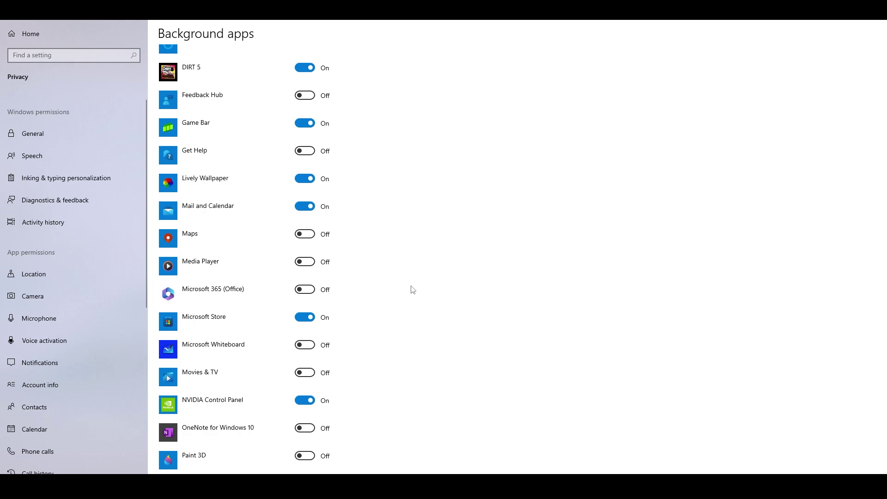
{"action": "scroll", "coordinate": [410, 294], "scroll_direction": "down", "scroll_amount": 5}
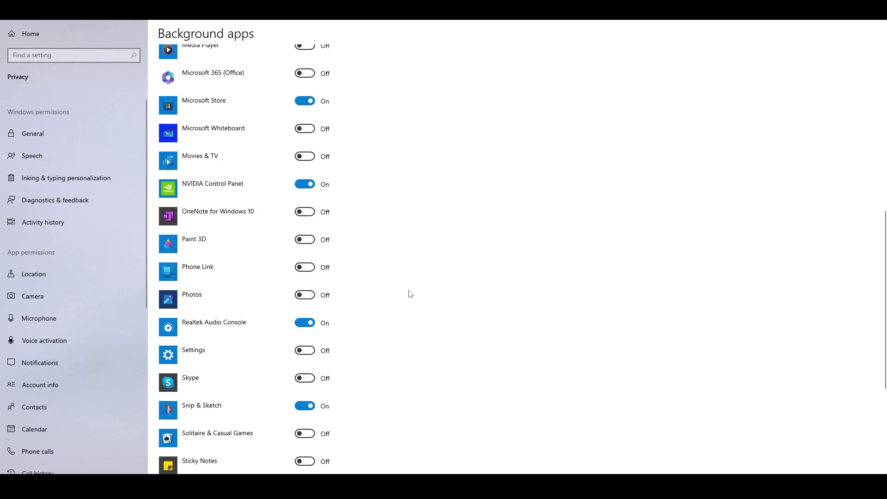
{"action": "scroll", "coordinate": [410, 294], "scroll_direction": "down", "scroll_amount": 2}
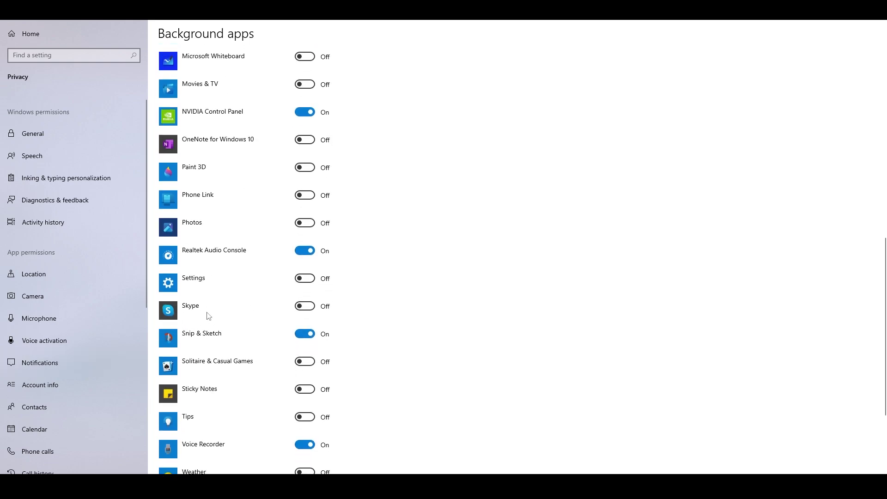
{"action": "scroll", "coordinate": [209, 315], "scroll_direction": "down", "scroll_amount": 3}
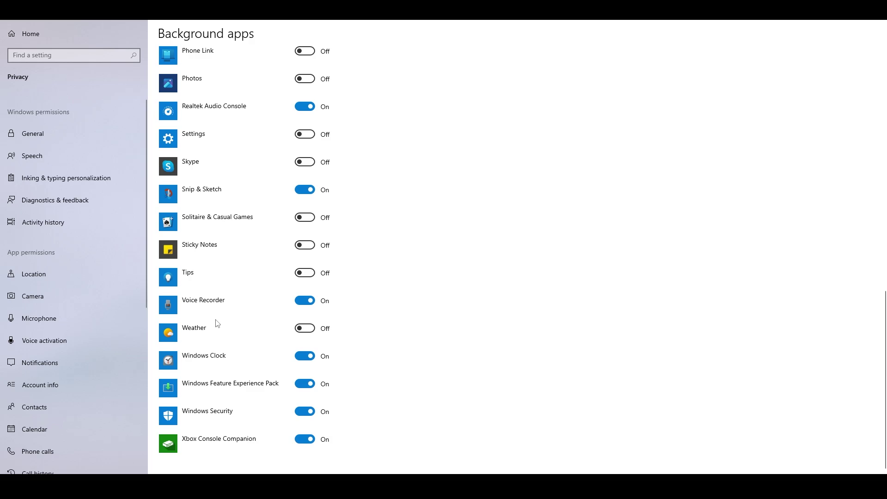
{"action": "scroll", "coordinate": [459, 377], "scroll_direction": "up", "scroll_amount": 8}
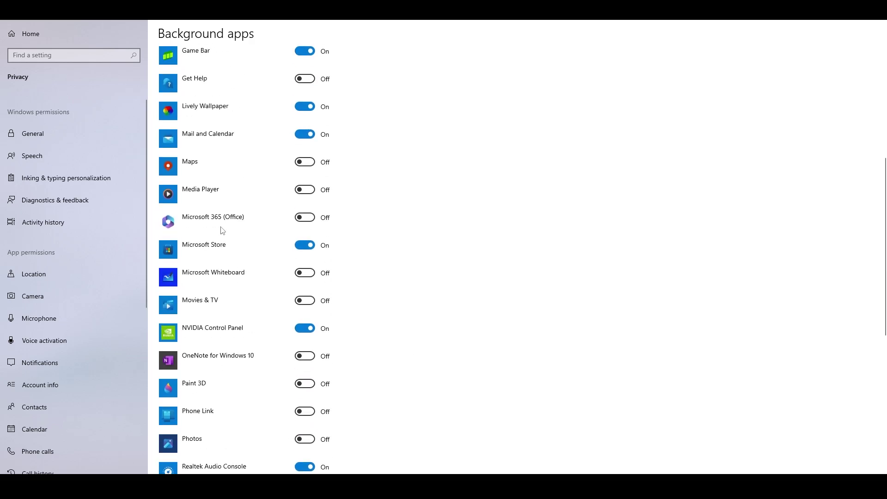
{"action": "scroll", "coordinate": [222, 230], "scroll_direction": "up", "scroll_amount": 3}
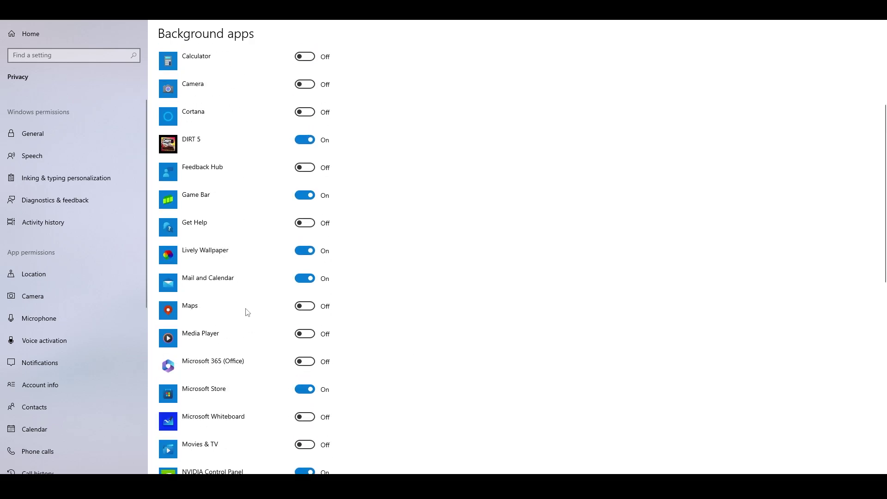
{"action": "scroll", "coordinate": [246, 313], "scroll_direction": "up", "scroll_amount": 3}
In Task Manager, sort processes by CPU usage and select Steam (32 bit).
{"action": "right_click", "coordinate": [508, 476]}
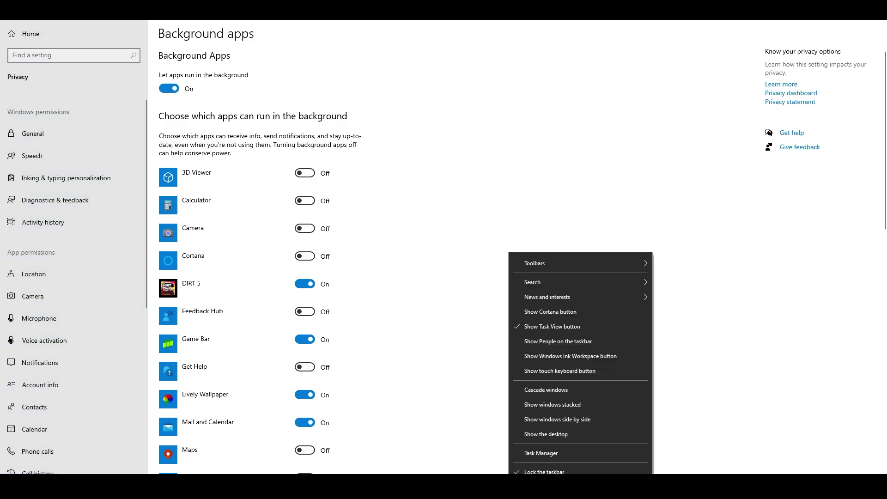
{"action": "left_click", "coordinate": [527, 452]}
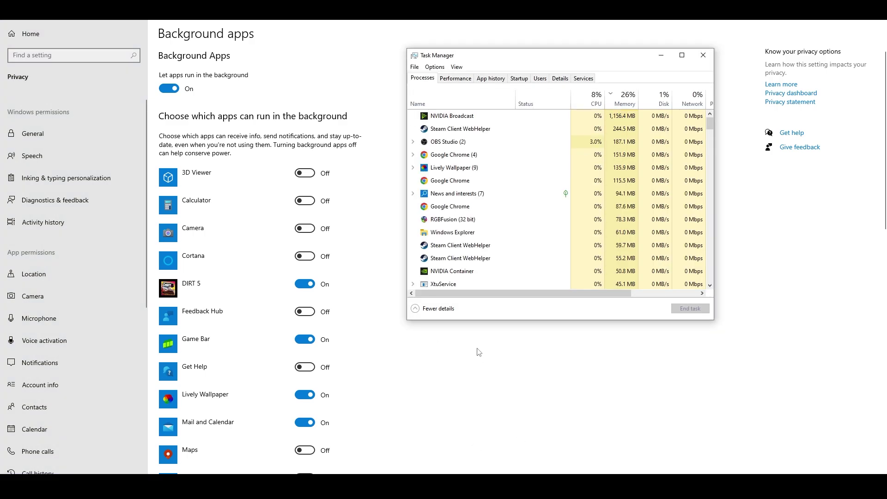
{"action": "left_click", "coordinate": [583, 99]}
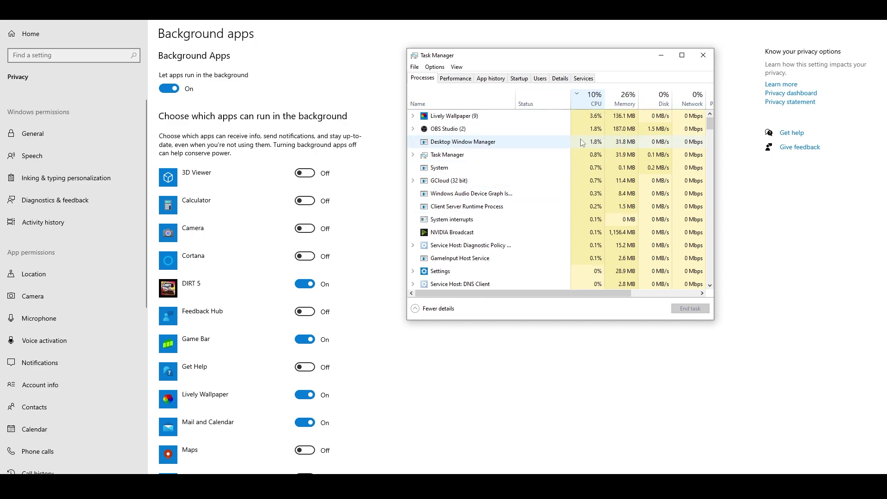
{"action": "scroll", "coordinate": [579, 222], "scroll_direction": "down", "scroll_amount": 1}
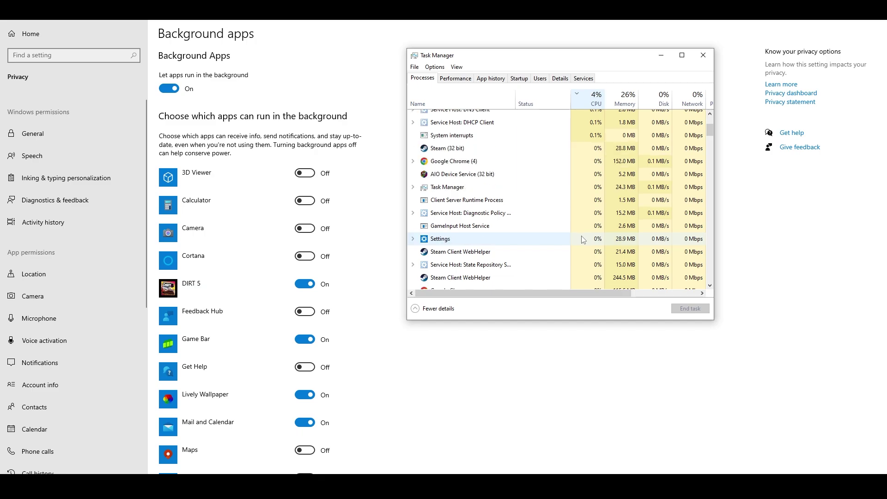
{"action": "left_click", "coordinate": [545, 210]}
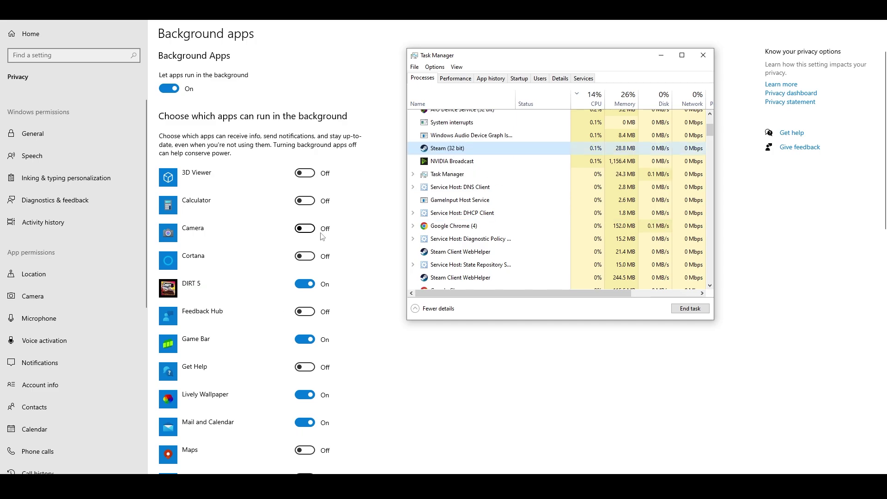
Search for 'edit power plan' and open the Balanced plan's Edit Plan Settings.
{"action": "left_click", "coordinate": [369, 219]}
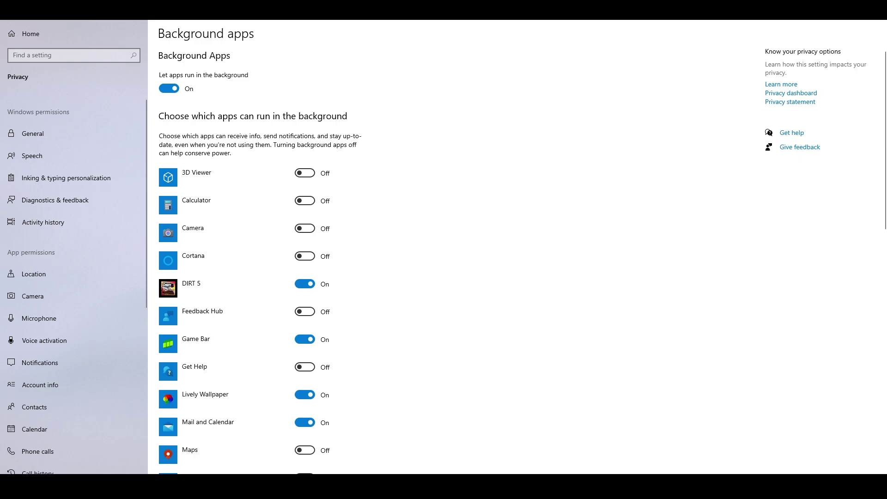
{"action": "key", "text": "super+d"}
{"action": "key", "text": "super+s"}
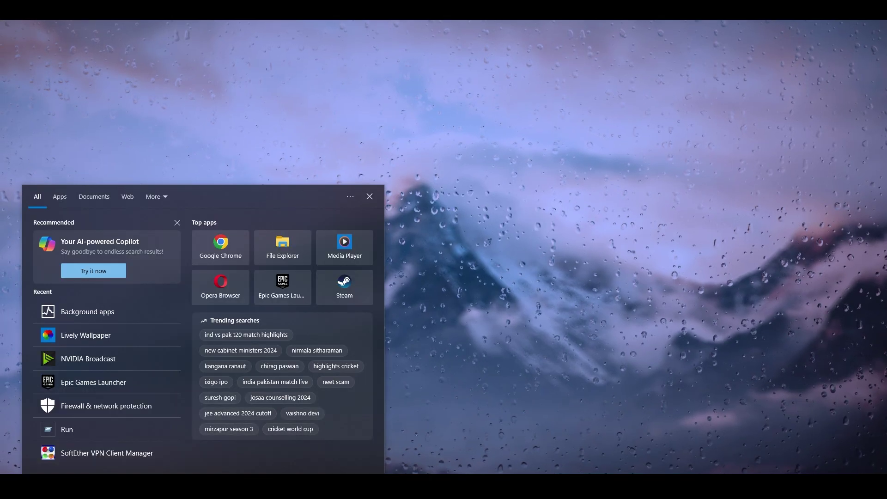
{"action": "type", "text": "edit"}
{"action": "key", "text": "Return"}
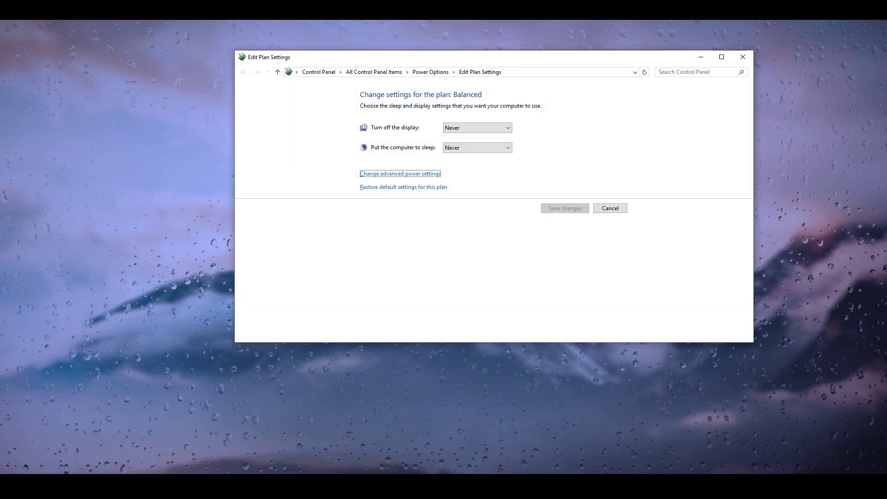
In Advanced power settings, set Processor power management's Maximum processor state to 95% and confirm.
{"action": "left_click", "coordinate": [400, 174]}
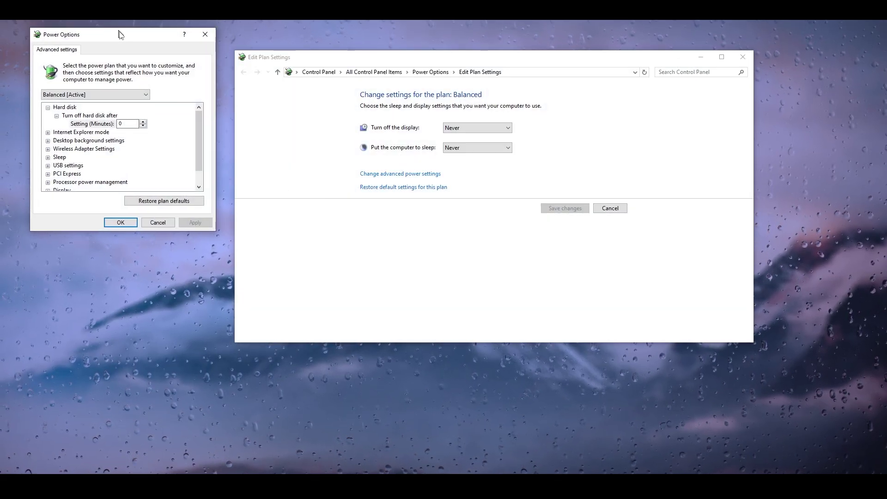
{"action": "left_click_drag", "start_coordinate": [119, 34], "coordinate": [436, 77]}
{"action": "scroll", "coordinate": [422, 202], "scroll_direction": "down", "scroll_amount": 1}
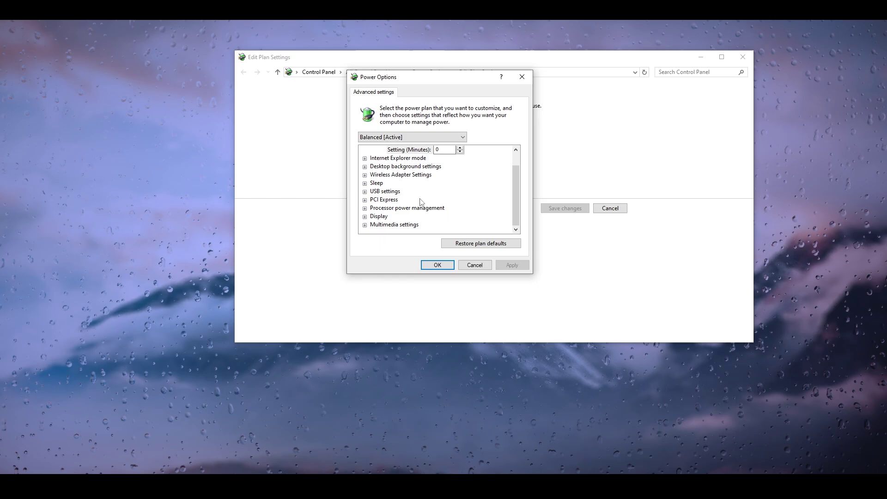
{"action": "left_click", "coordinate": [393, 208]}
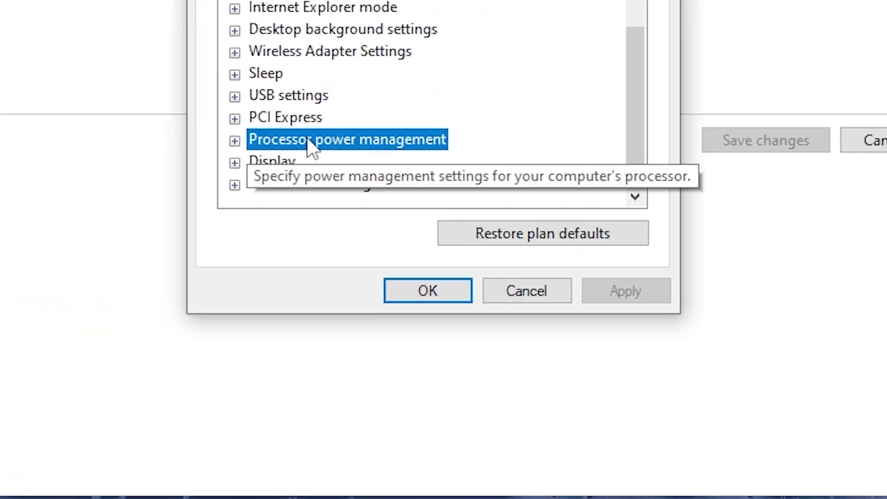
{"action": "left_click", "coordinate": [234, 141]}
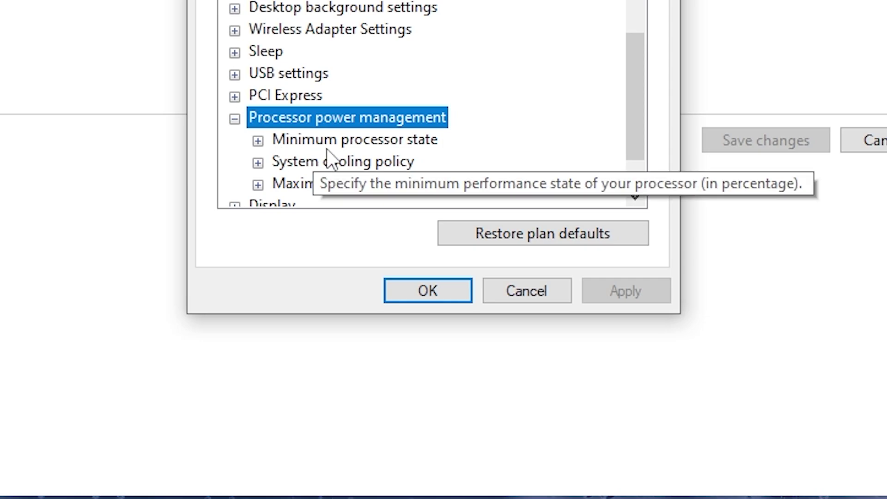
{"action": "left_click", "coordinate": [305, 144]}
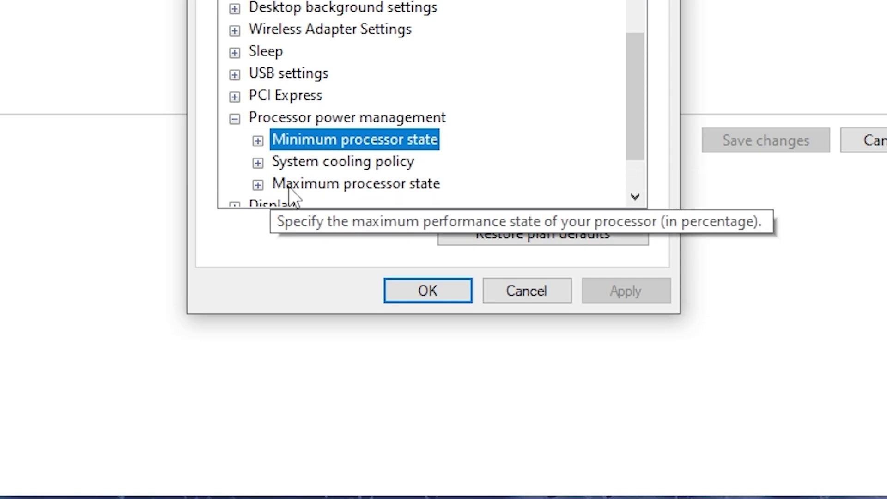
{"action": "key", "text": "Down"}
{"action": "key", "text": "Down"}
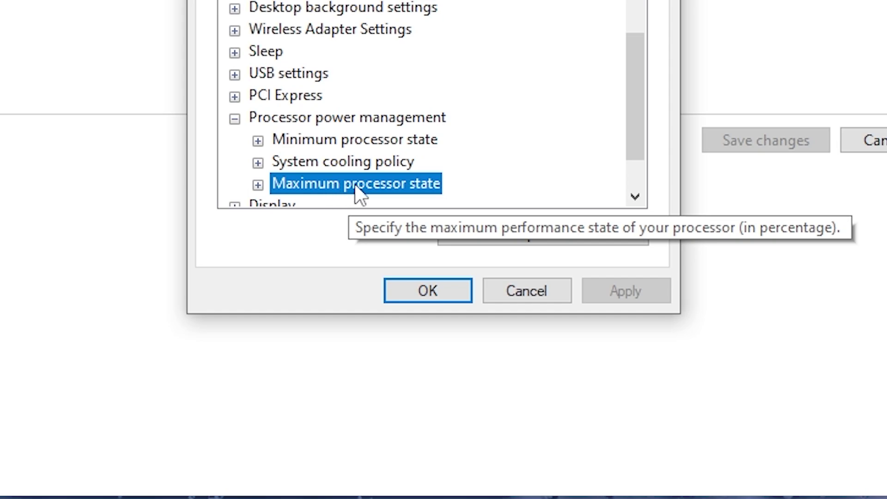
{"action": "left_click", "coordinate": [259, 185]}
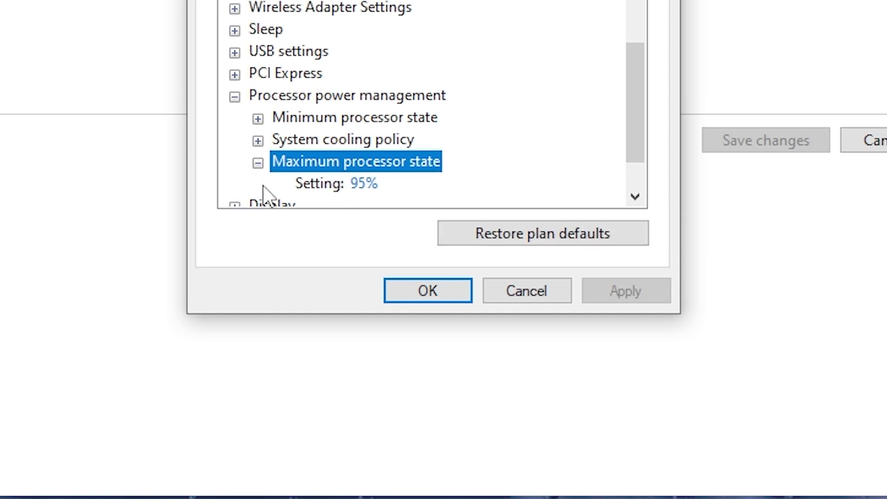
{"action": "scroll", "coordinate": [353, 149], "scroll_direction": "down", "scroll_amount": 1}
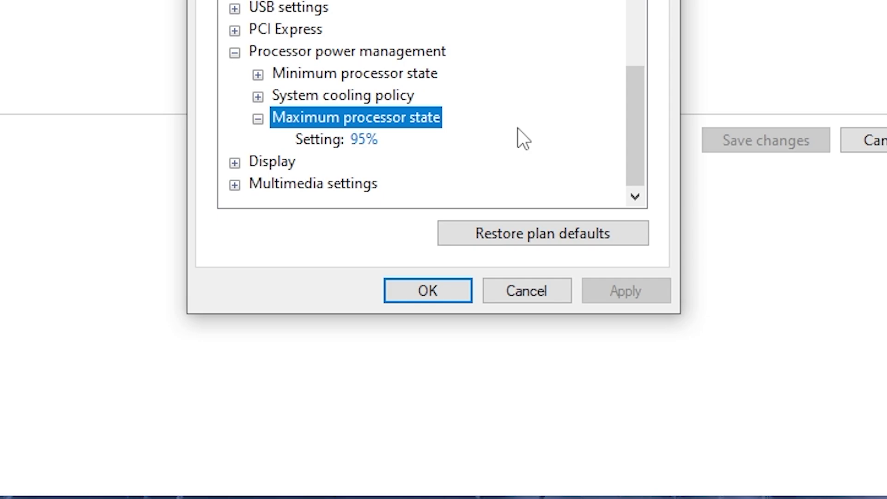
{"action": "left_click", "coordinate": [443, 298]}
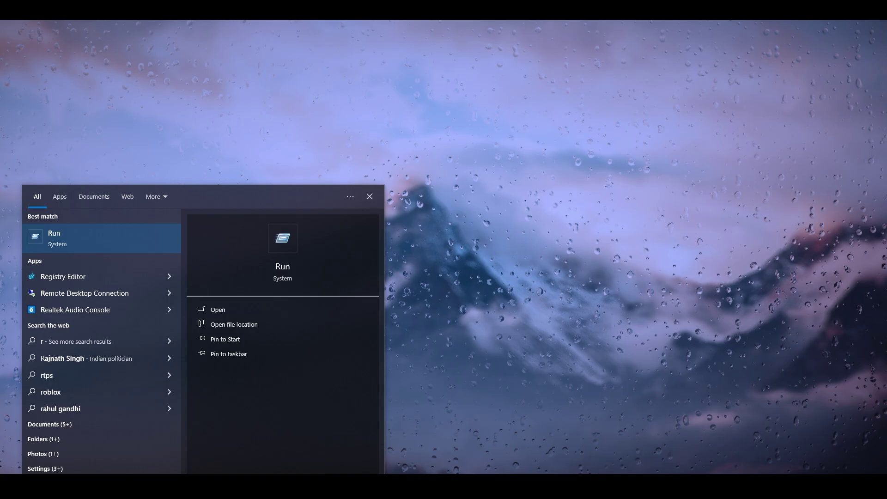
Launch msconfig from Run and set Boot Advanced options to use 10 processors.
{"action": "key", "text": "Return"}
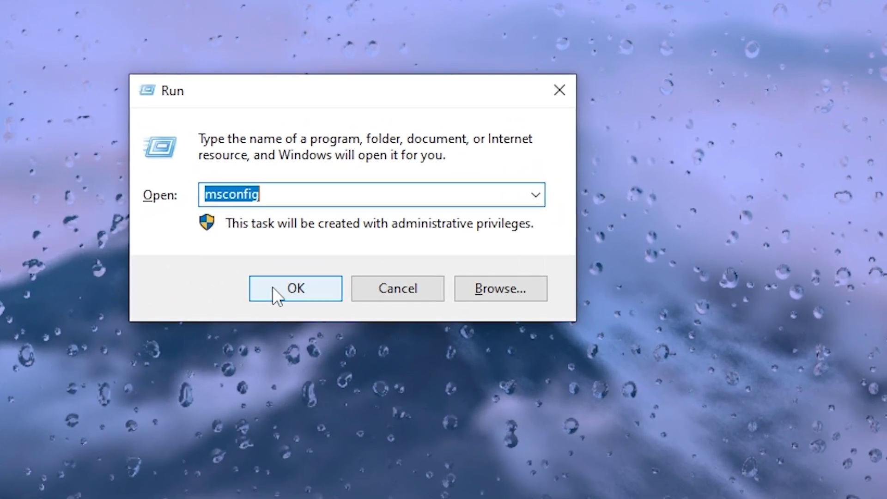
{"action": "left_click", "coordinate": [272, 287]}
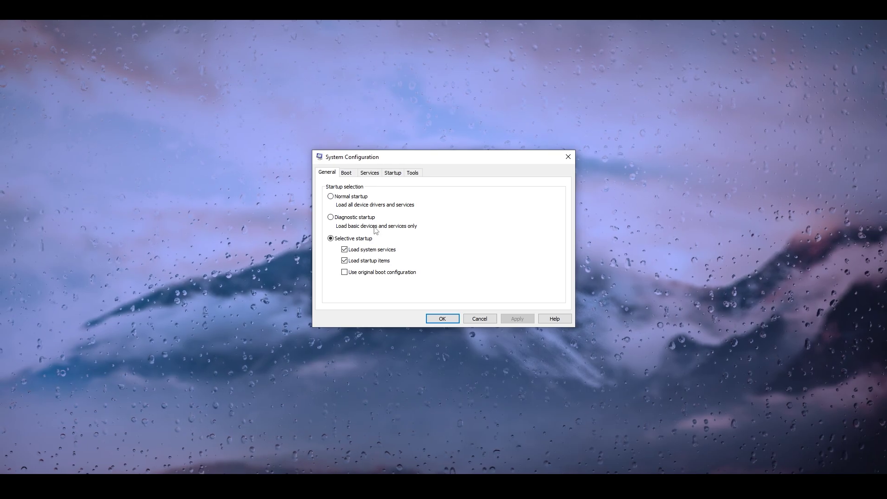
{"action": "left_click", "coordinate": [347, 173]}
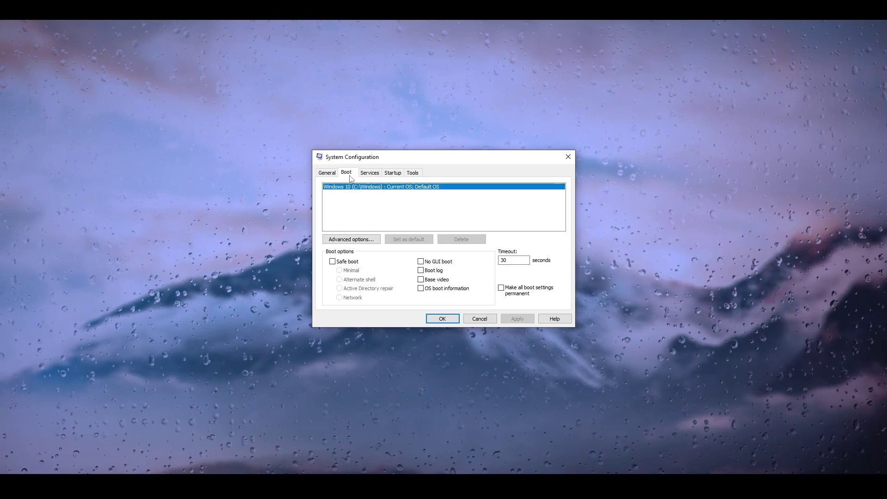
{"action": "left_click", "coordinate": [362, 244]}
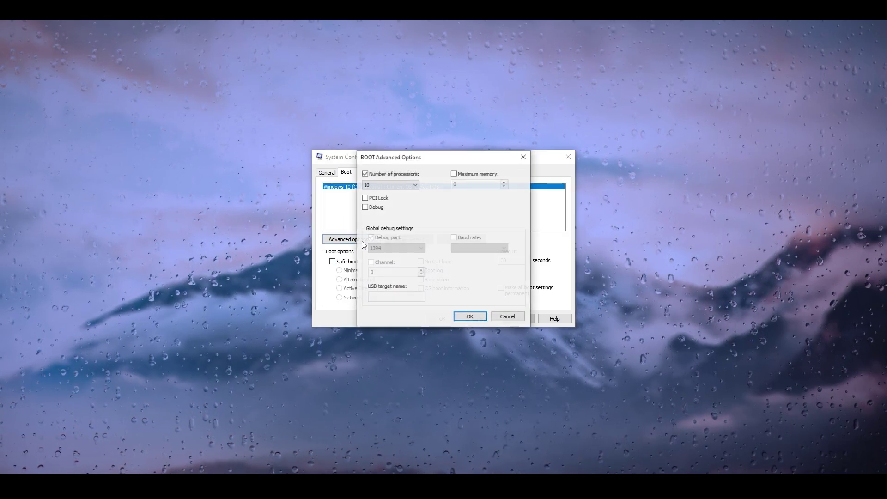
{"action": "left_click", "coordinate": [415, 185]}
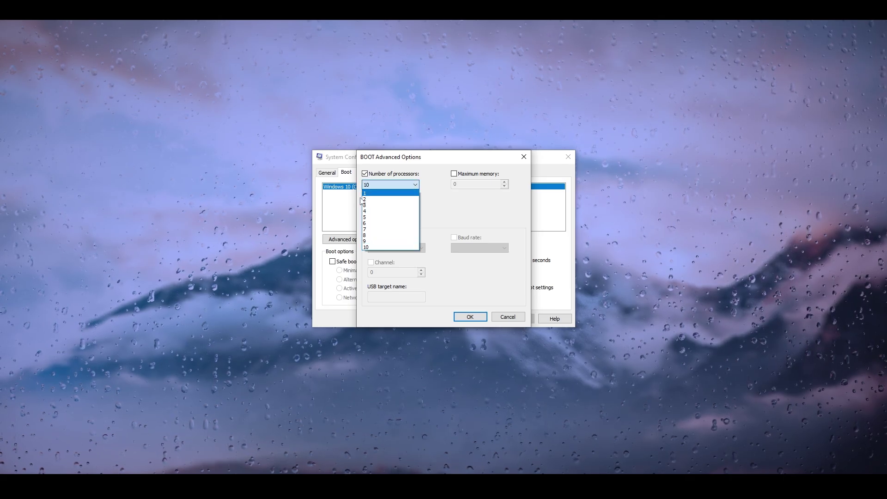
{"action": "left_click", "coordinate": [386, 251]}
{"action": "left_click", "coordinate": [470, 317]}
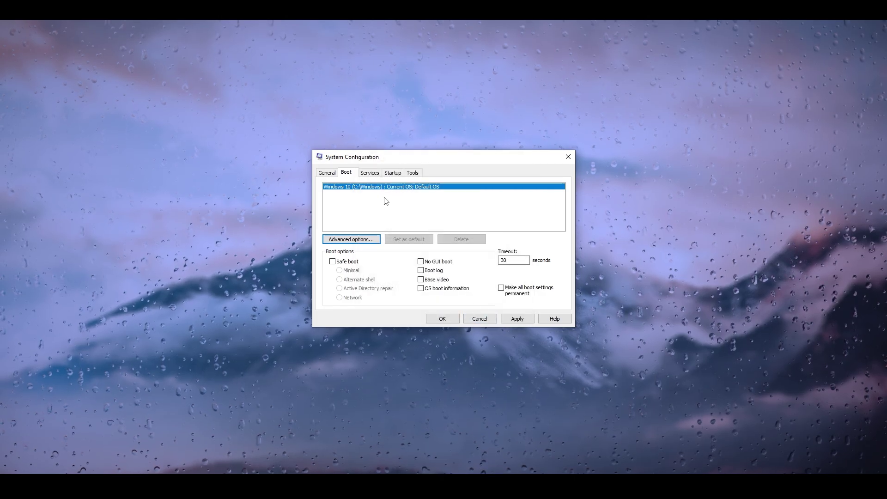
Browse the Services tab, unticking then re-ticking Microsoft Edge Update Service.
{"action": "left_click", "coordinate": [370, 174]}
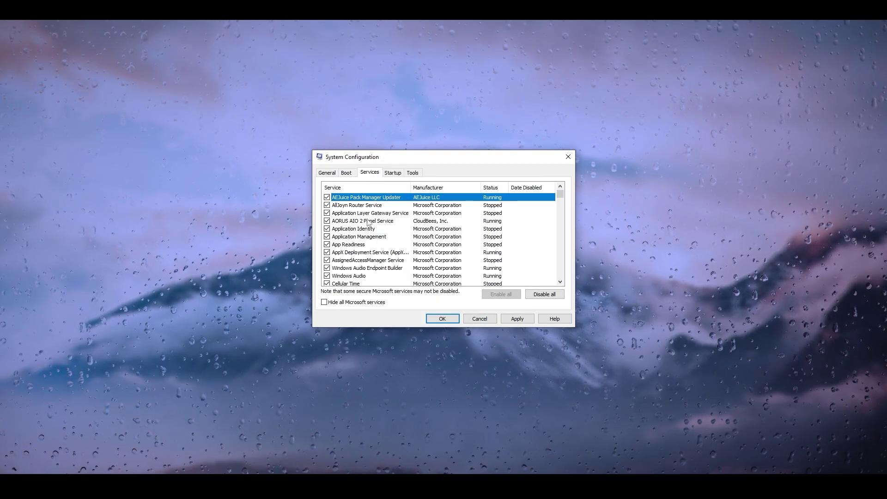
{"action": "scroll", "coordinate": [377, 231], "scroll_direction": "down", "scroll_amount": 3}
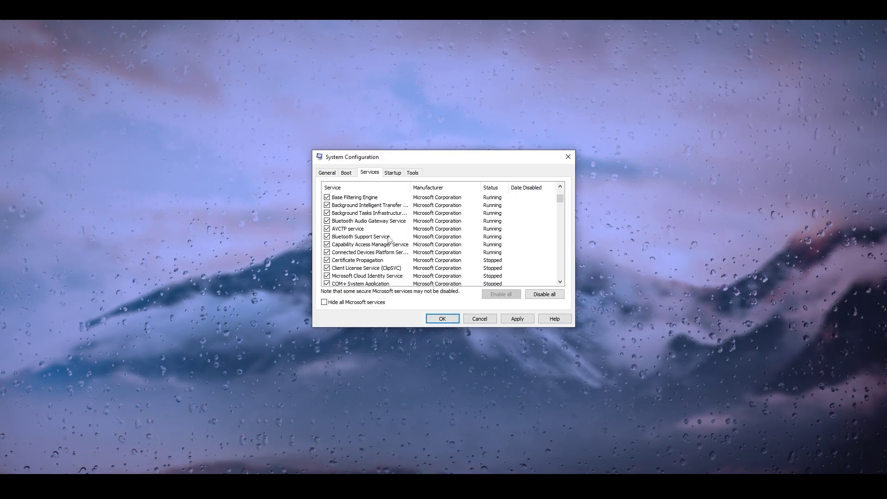
{"action": "scroll", "coordinate": [481, 251], "scroll_direction": "down", "scroll_amount": 3}
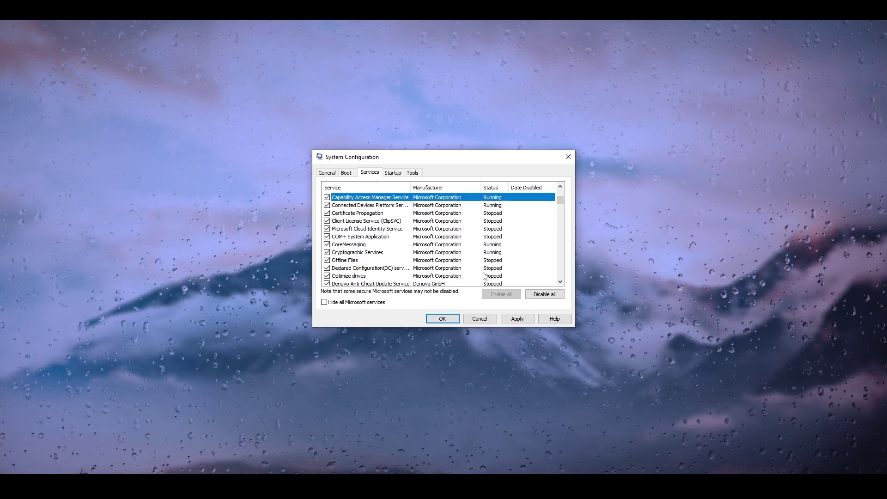
{"action": "left_click", "coordinate": [493, 245]}
{"action": "scroll", "coordinate": [495, 276], "scroll_direction": "down", "scroll_amount": 2}
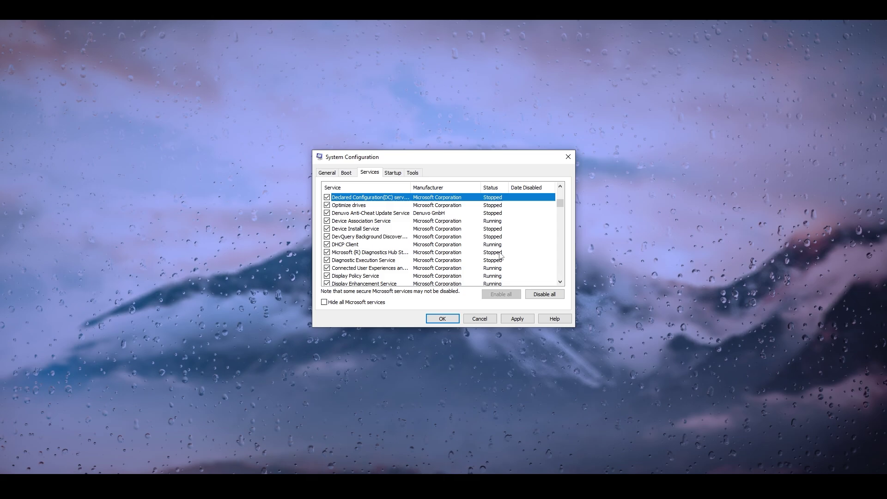
{"action": "scroll", "coordinate": [500, 255], "scroll_direction": "down", "scroll_amount": 3}
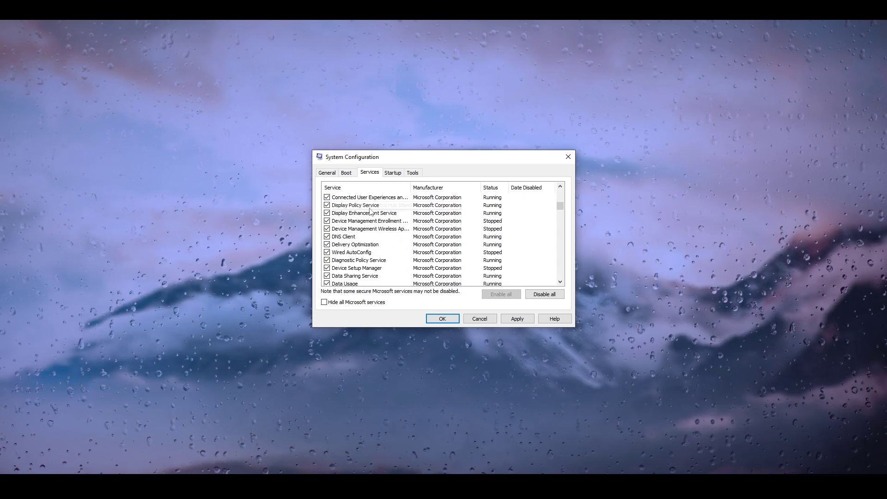
{"action": "scroll", "coordinate": [374, 213], "scroll_direction": "down", "scroll_amount": 1}
{"action": "scroll", "coordinate": [378, 213], "scroll_direction": "down", "scroll_amount": 2}
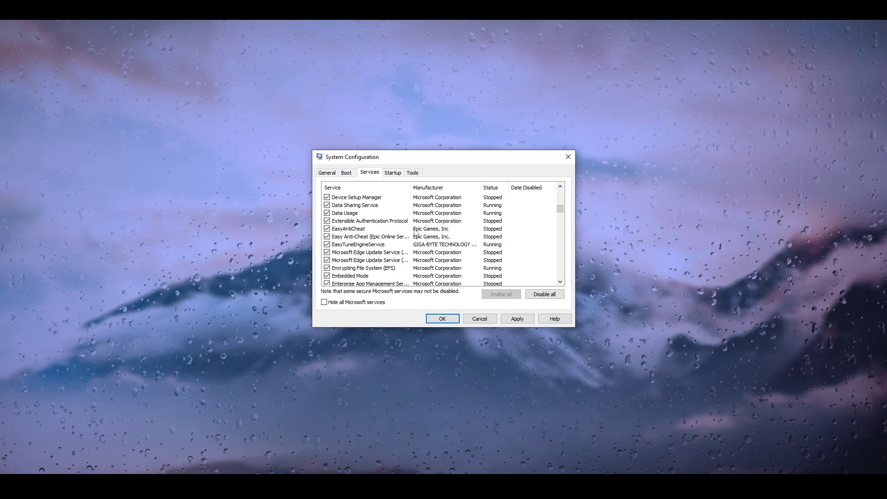
{"action": "left_click", "coordinate": [368, 252]}
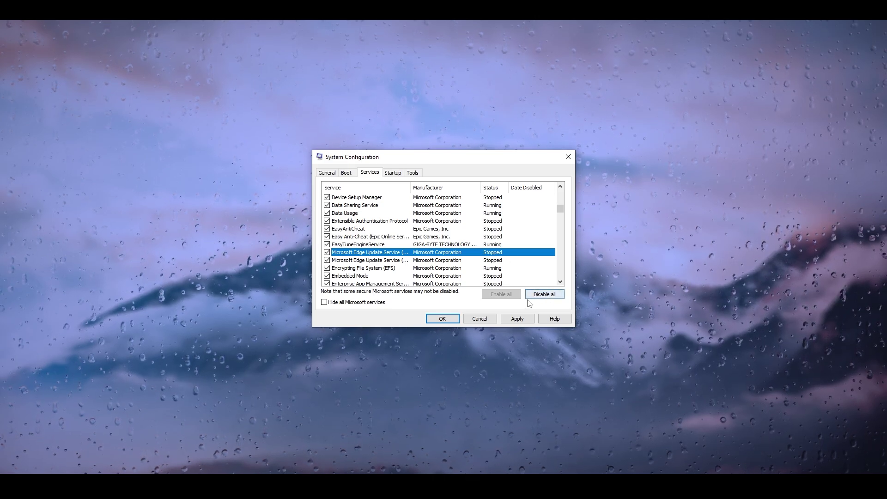
{"action": "left_click", "coordinate": [327, 252]}
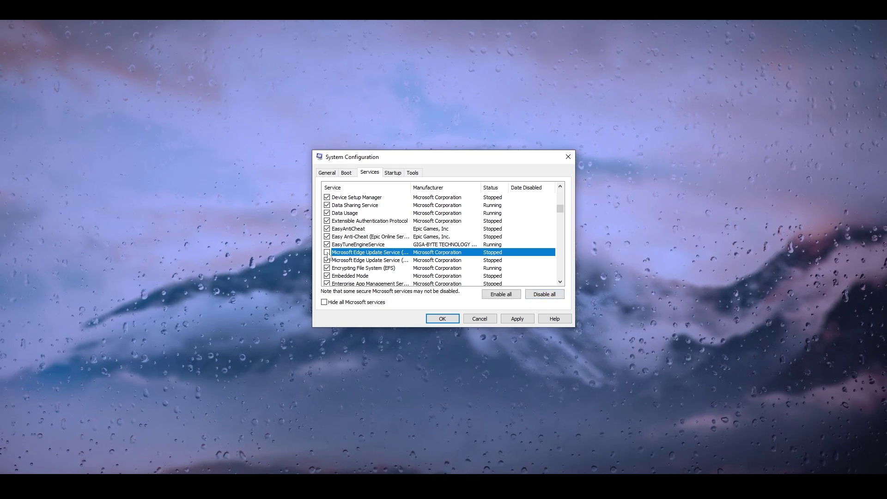
{"action": "left_click", "coordinate": [327, 252]}
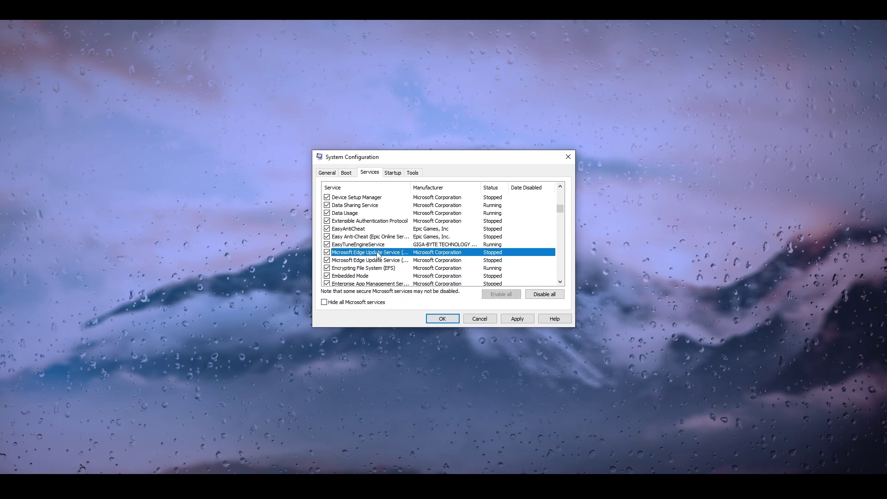
Review the remaining services, including IP Helper and Workstation, leaving all enabled.
{"action": "scroll", "coordinate": [365, 262], "scroll_direction": "down", "scroll_amount": 3}
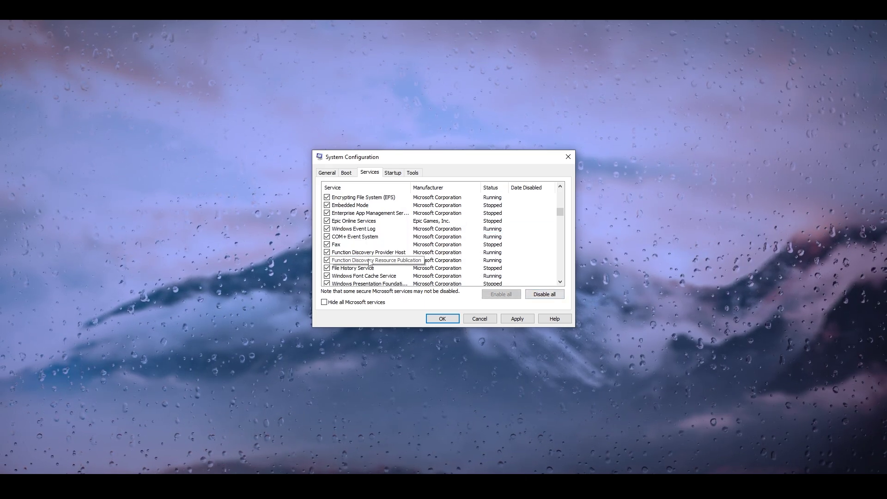
{"action": "scroll", "coordinate": [368, 239], "scroll_direction": "down", "scroll_amount": 5}
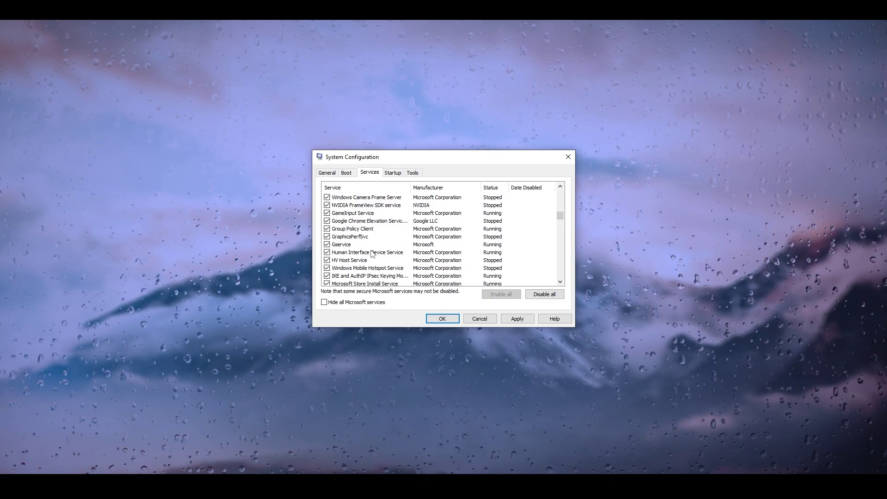
{"action": "scroll", "coordinate": [372, 253], "scroll_direction": "down", "scroll_amount": 2}
{"action": "left_click", "coordinate": [370, 245]}
{"action": "scroll", "coordinate": [364, 252], "scroll_direction": "down", "scroll_amount": 2}
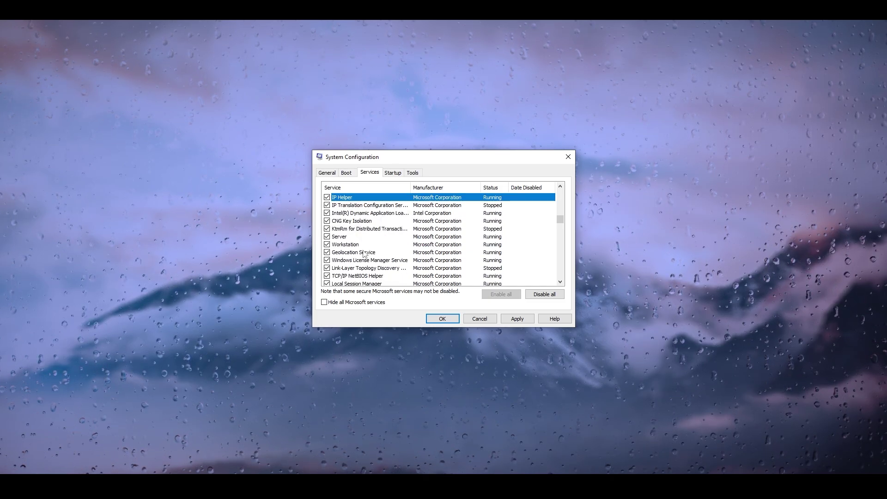
{"action": "left_click", "coordinate": [365, 246]}
{"action": "scroll", "coordinate": [365, 250], "scroll_direction": "down", "scroll_amount": 3}
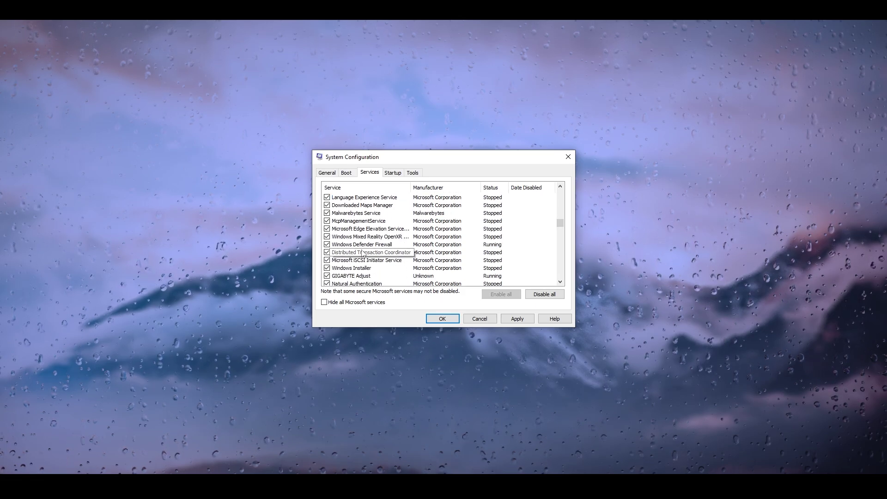
{"action": "scroll", "coordinate": [362, 253], "scroll_direction": "down", "scroll_amount": 3}
{"action": "scroll", "coordinate": [362, 258], "scroll_direction": "down", "scroll_amount": 1}
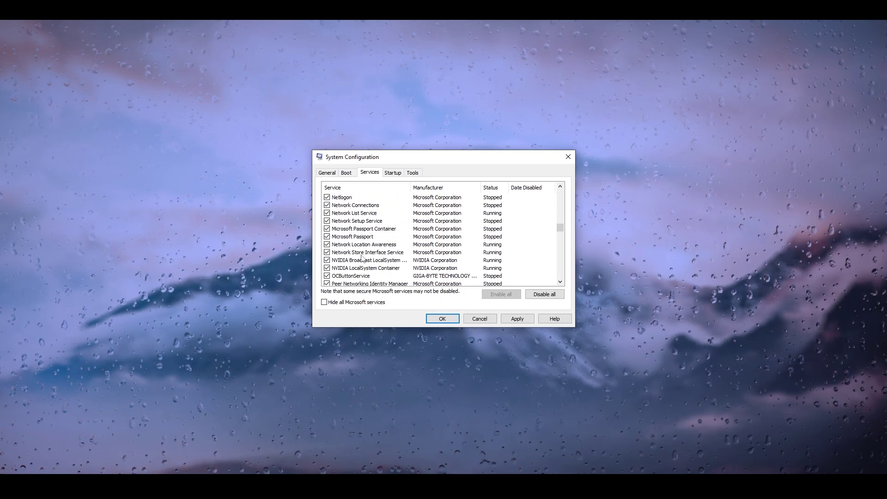
{"action": "scroll", "coordinate": [363, 258], "scroll_direction": "down", "scroll_amount": 2}
{"action": "scroll", "coordinate": [363, 257], "scroll_direction": "down", "scroll_amount": 2}
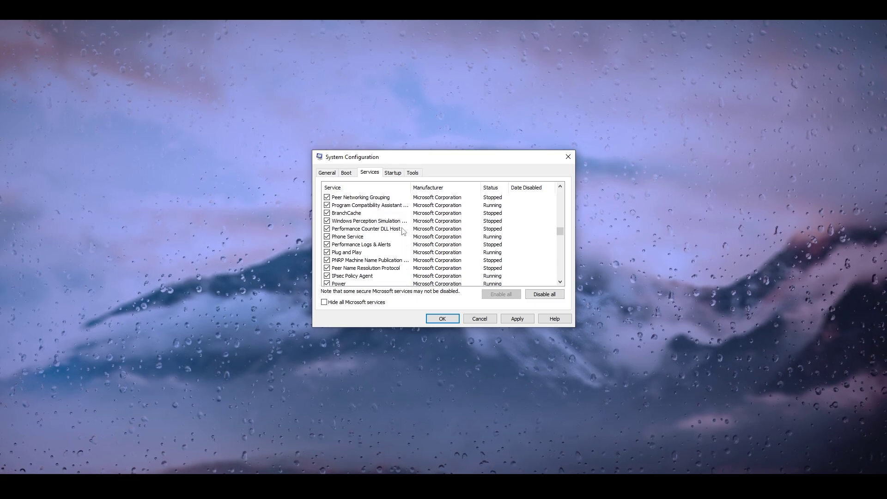